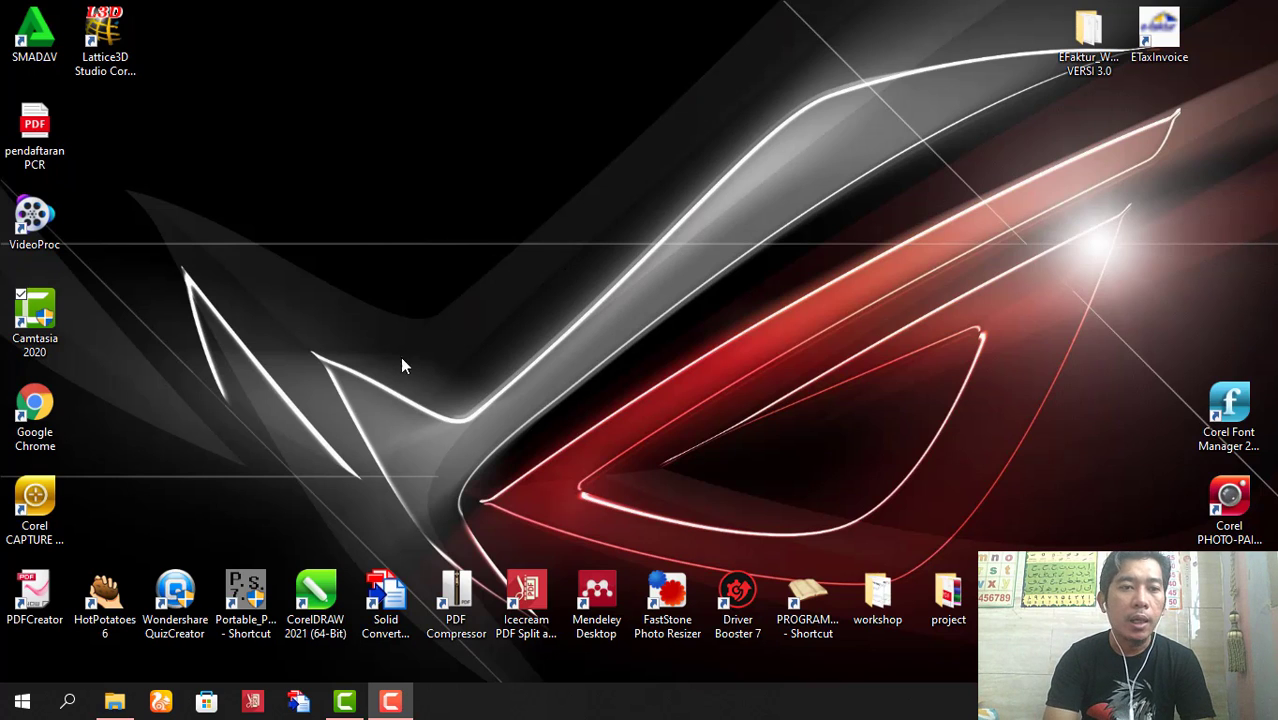
Launch Microsoft Word 2010 from Start search and close the not-activated wizard, leaving blank Document1
left_click(67, 703)
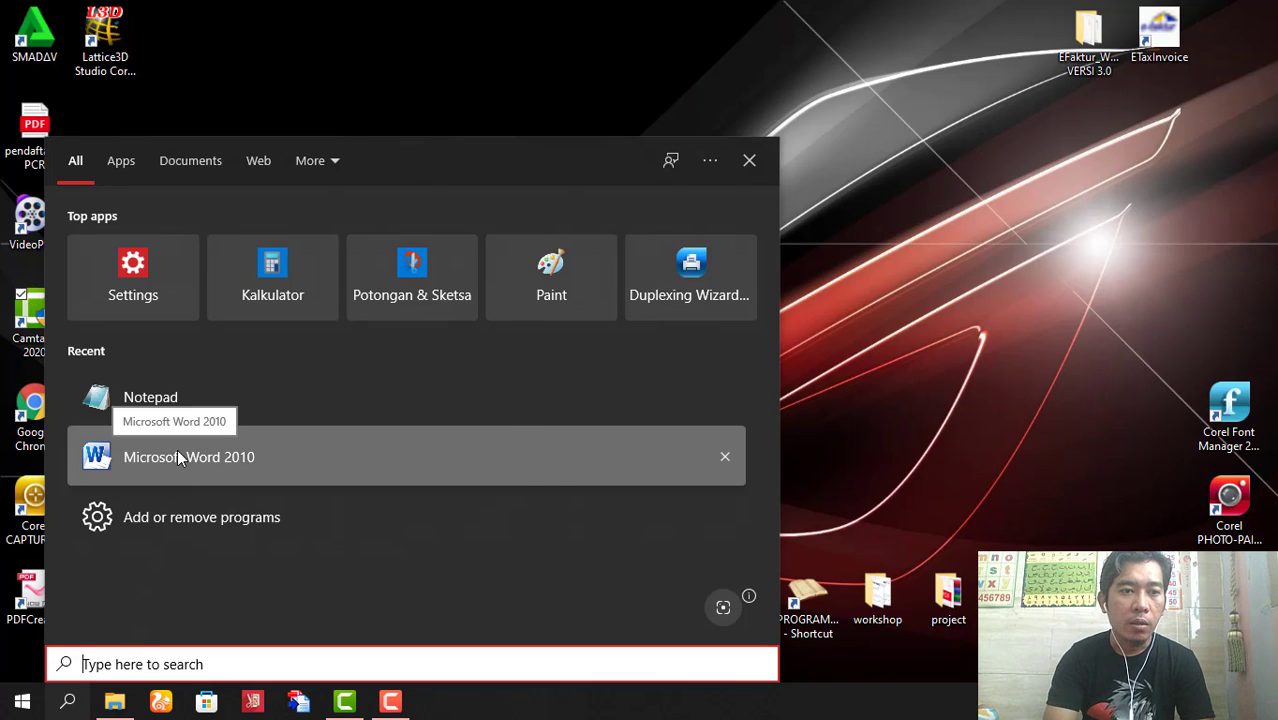
left_click(177, 449)
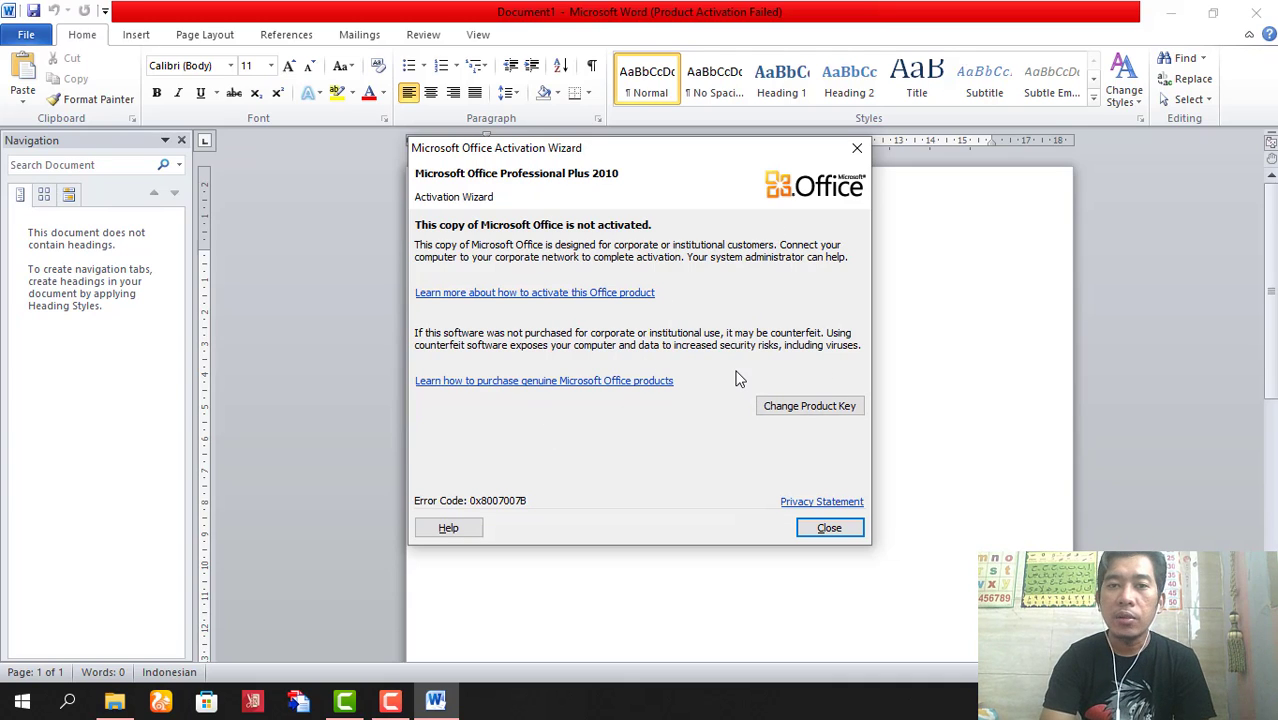
left_click(858, 157)
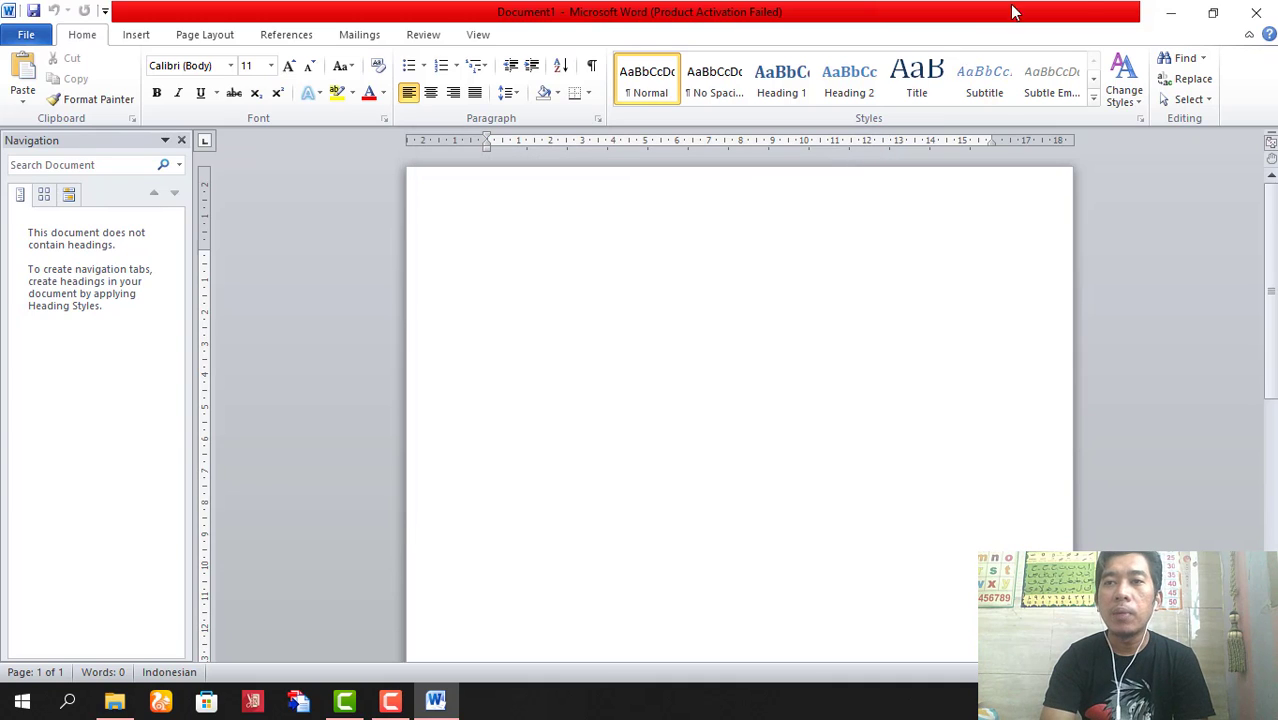
Close Word and open a new File Explorer window at Quick access with Win+E
left_click(1257, 18)
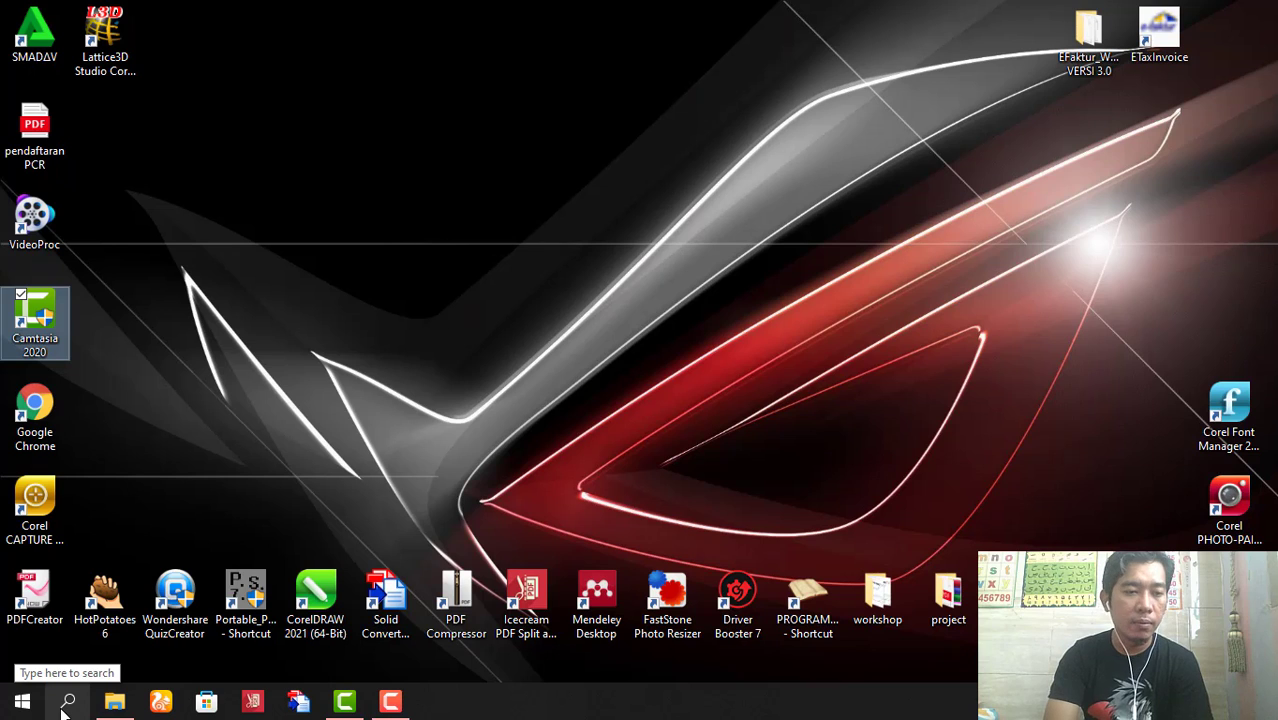
mouse_move(115, 701)
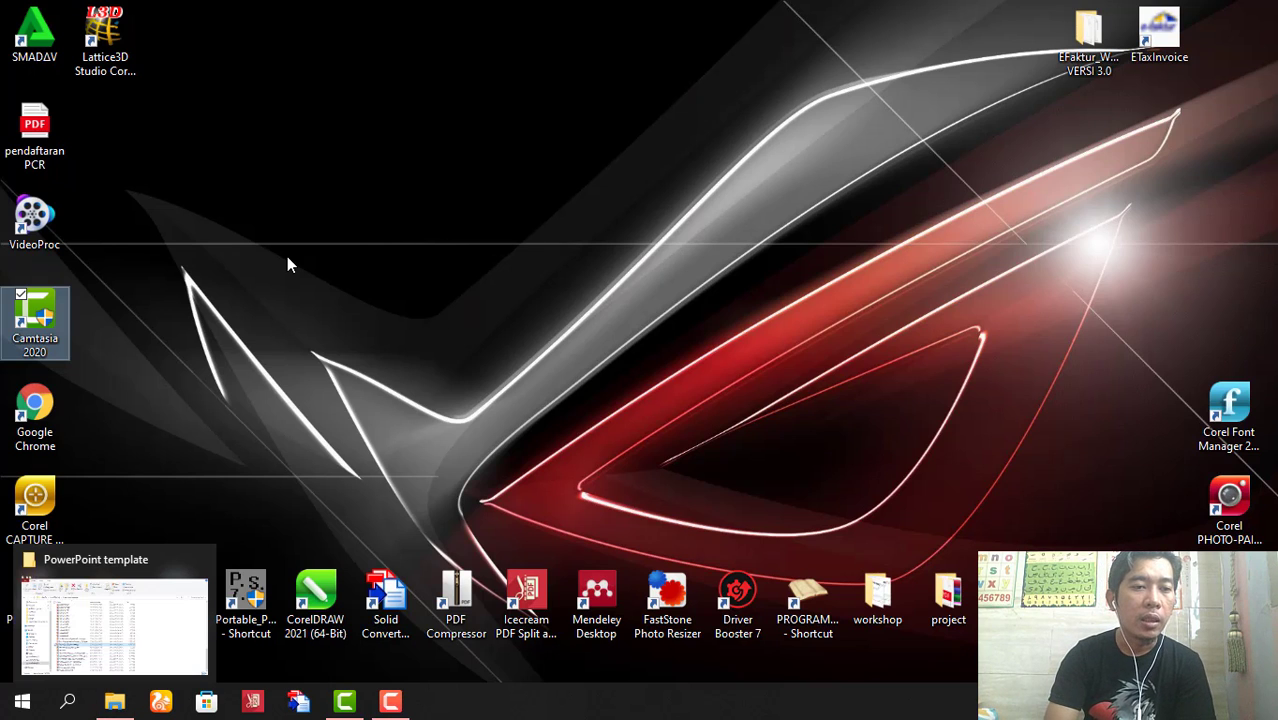
left_click(401, 310)
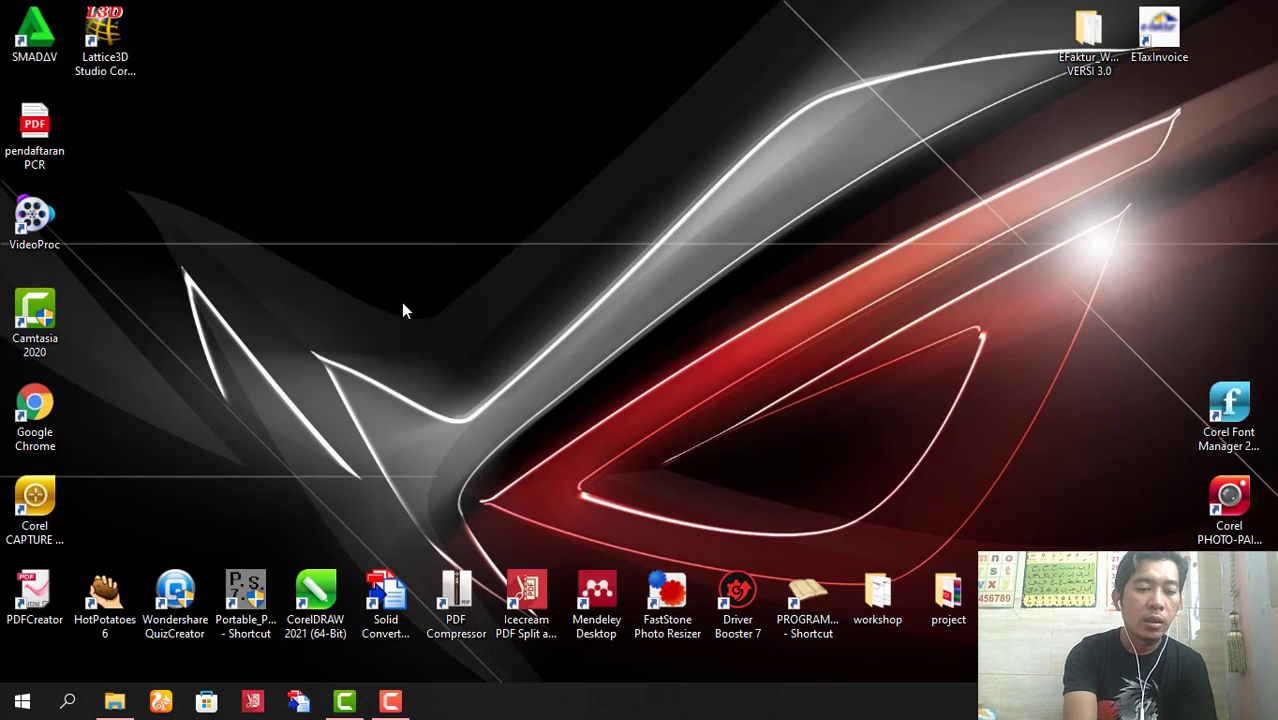
key("super+e")
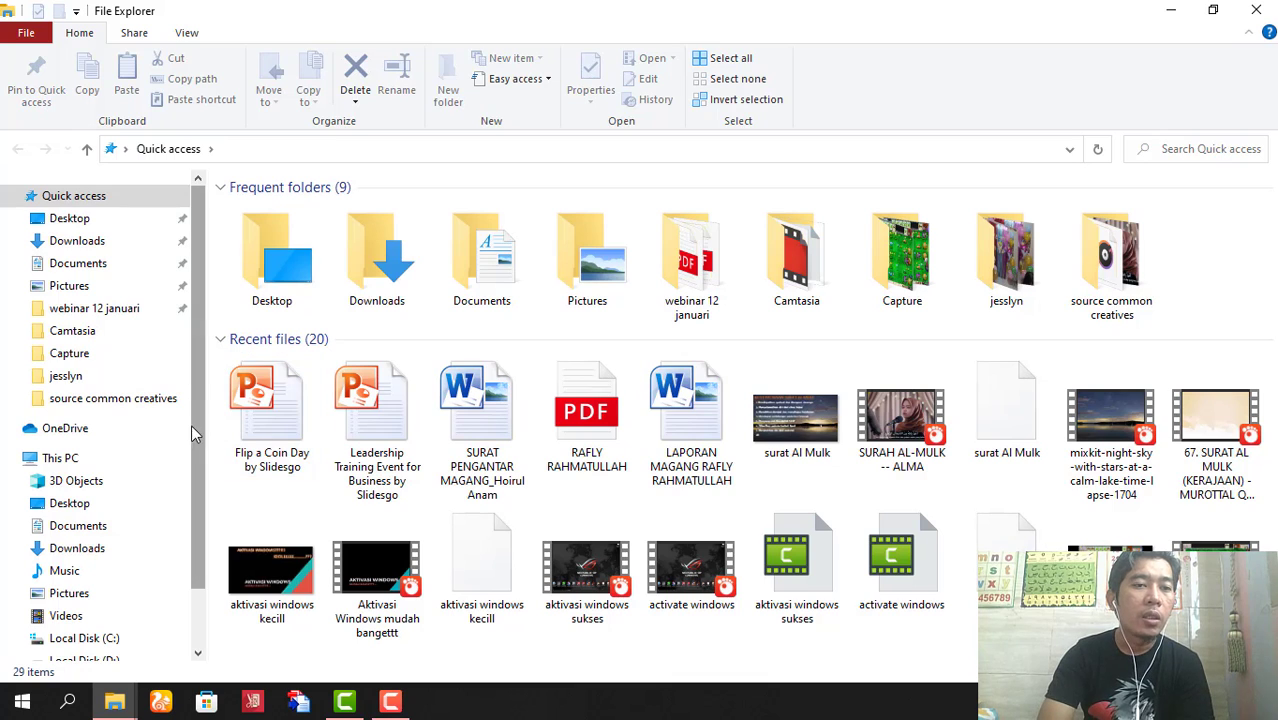
scroll(197, 440, "down", 2)
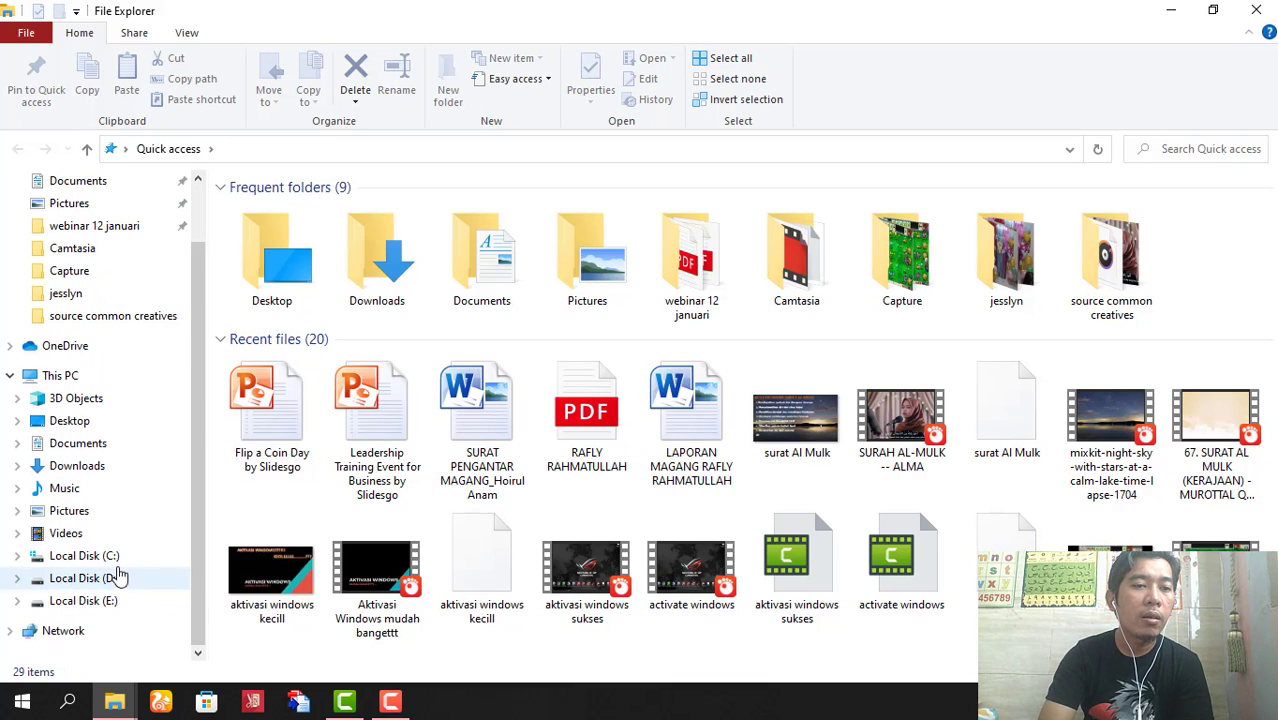
Navigate from Local Disk (C:) through Program Files (x86)\Common Files\Microsoft Shared into OfficeSoftwareProtectionPlatform
left_click(110, 558)
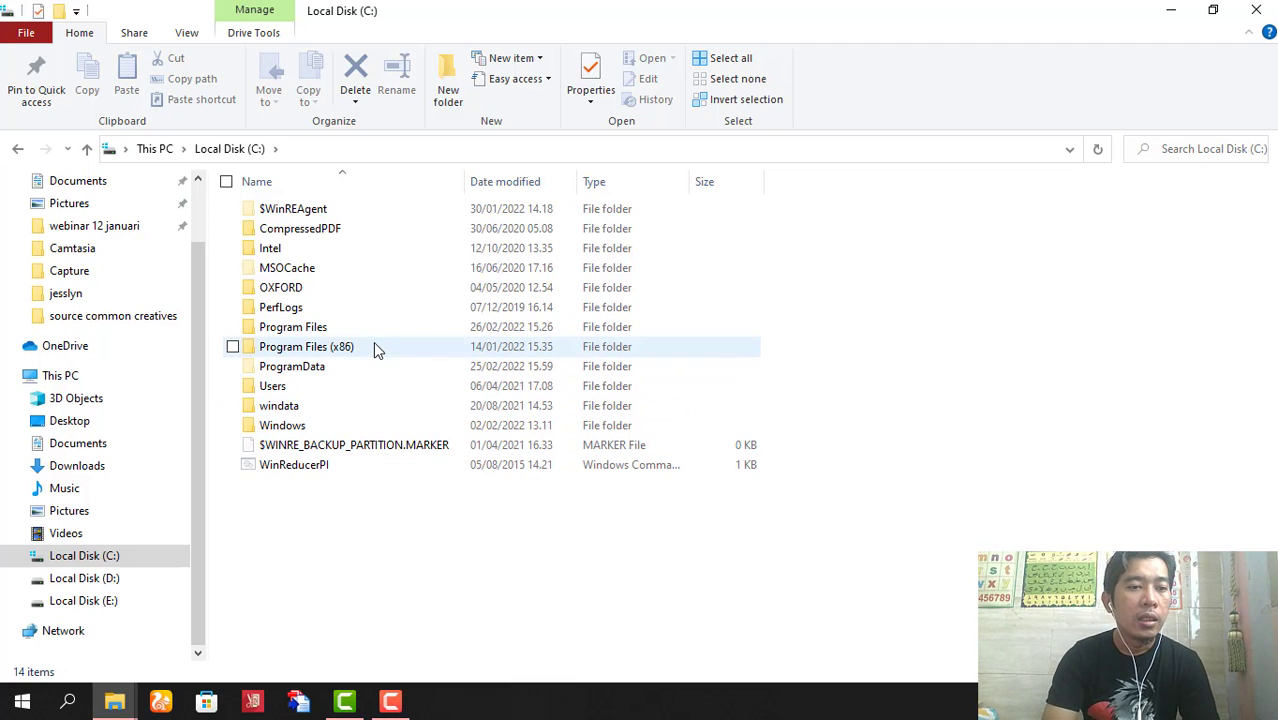
mouse_move(373, 341)
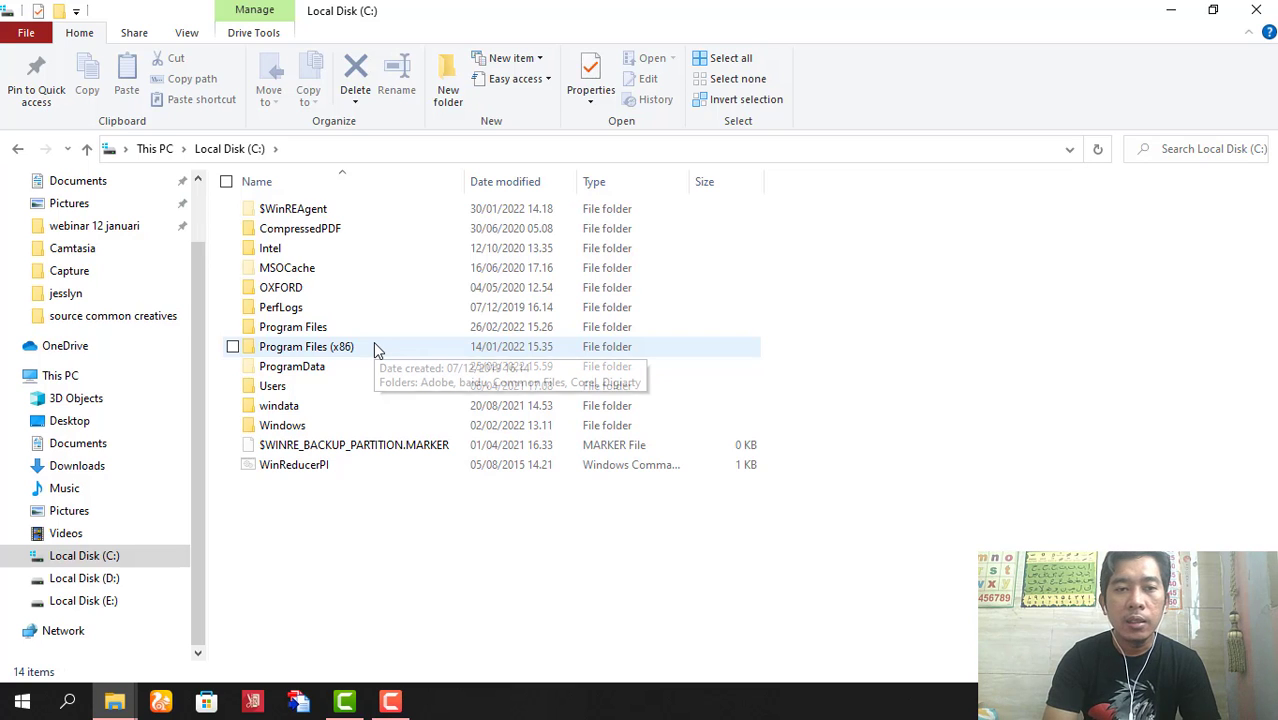
double_click(375, 346)
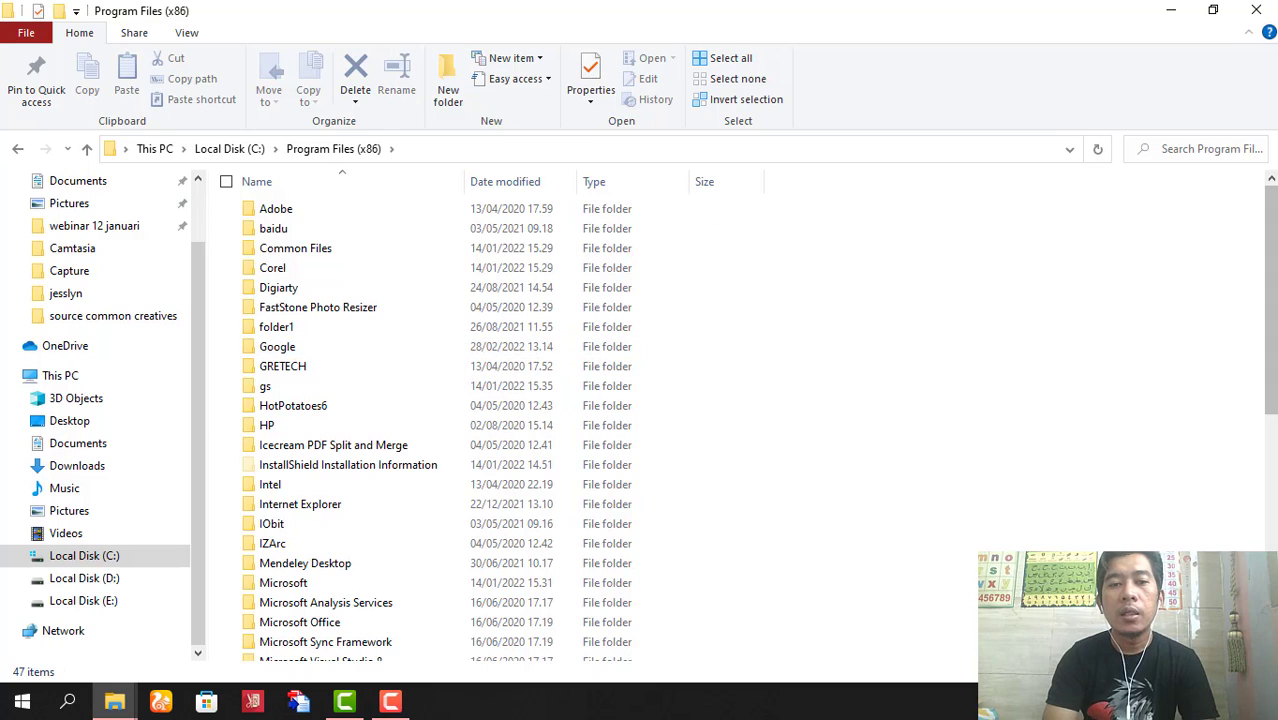
left_click_drag(1269, 290, 1269, 294)
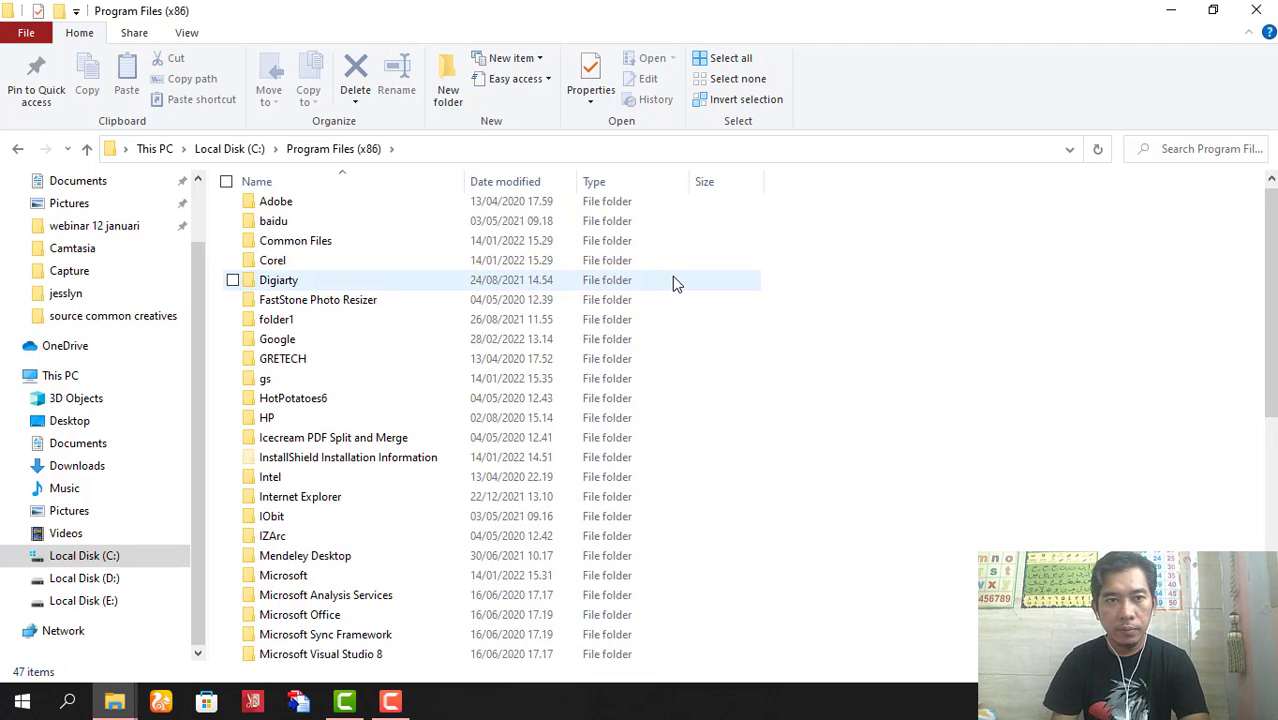
double_click(381, 249)
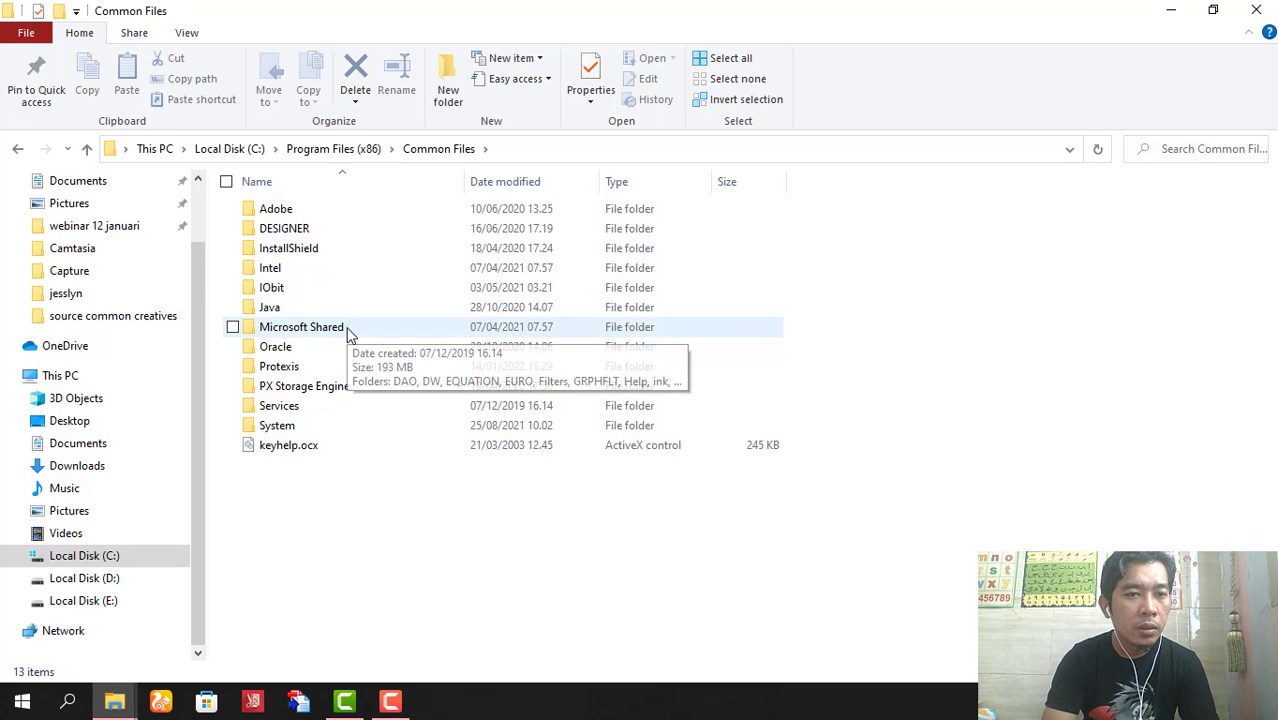
double_click(300, 327)
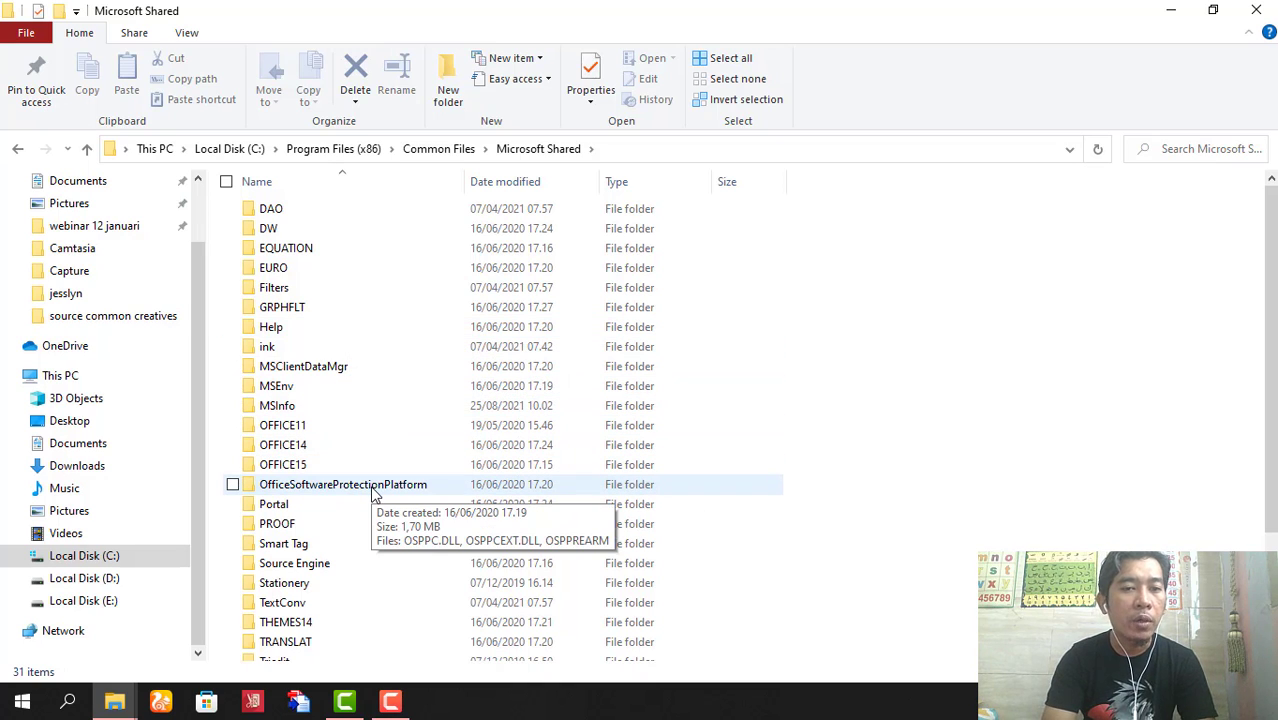
double_click(373, 486)
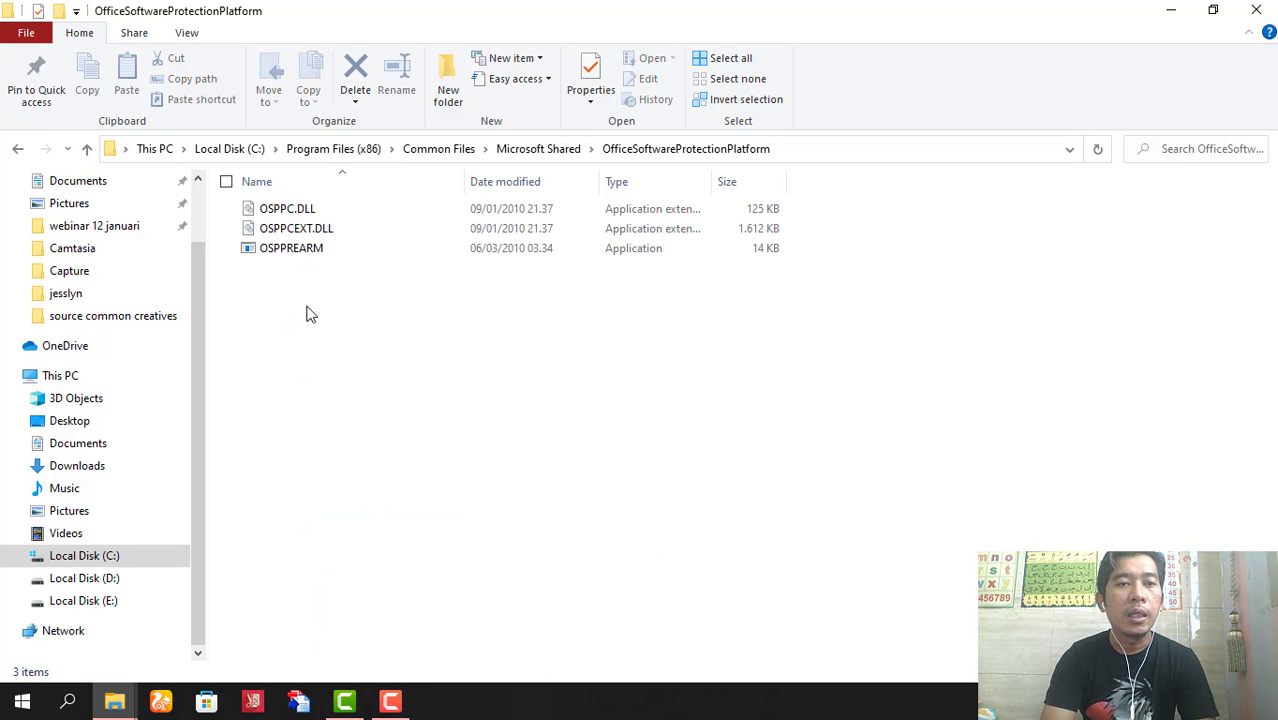
Run OSPPREARM as administrator from its context menu
right_click(298, 252)
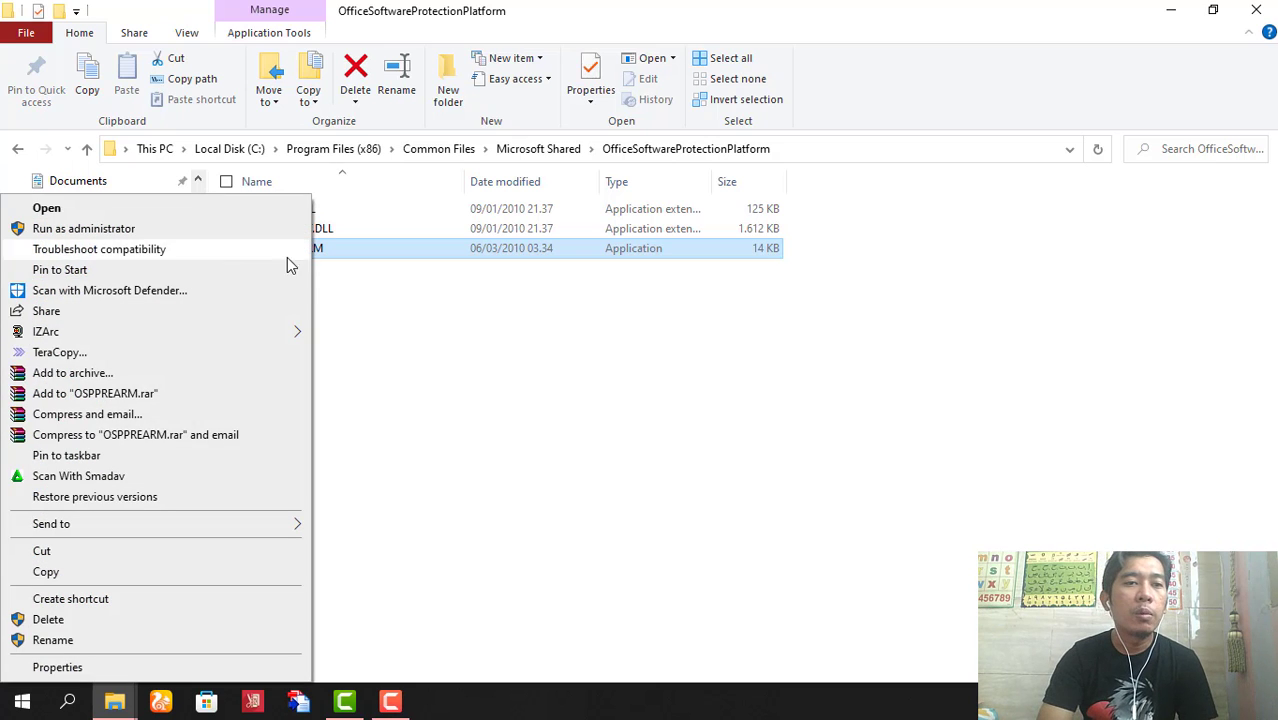
left_click(195, 231)
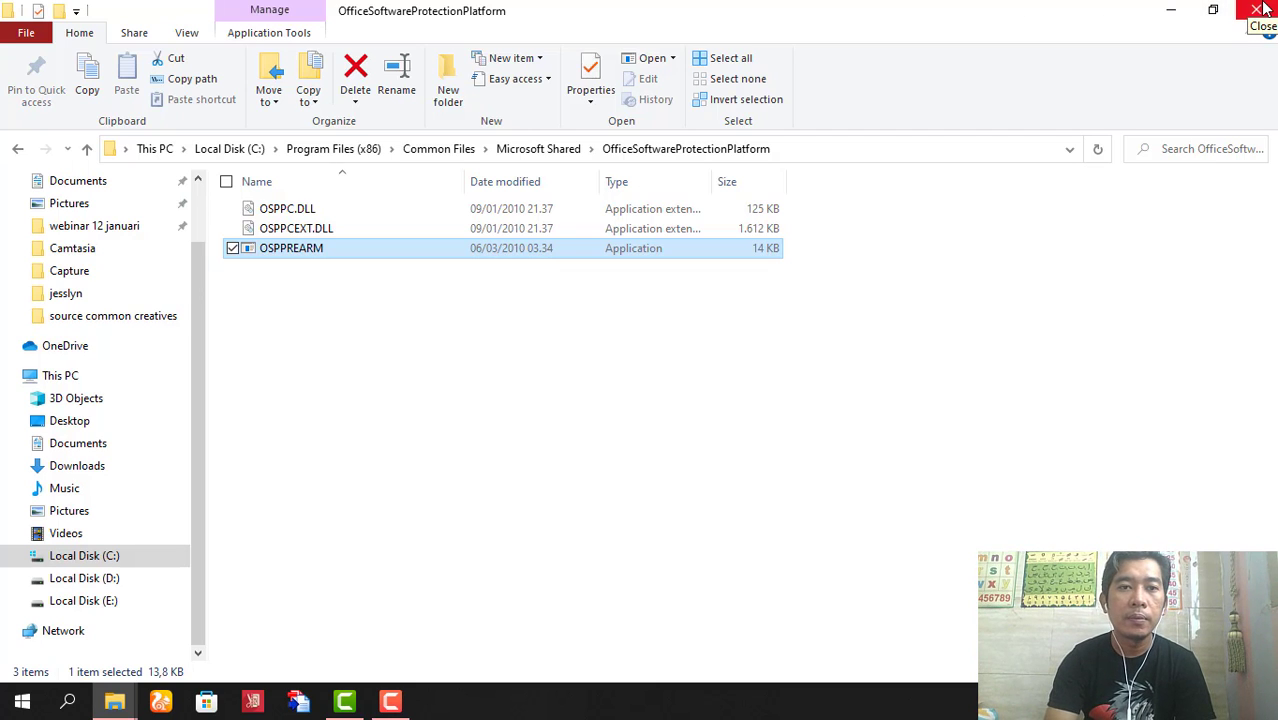
Close File Explorer and relaunch Microsoft Word 2010 from the search Recent list
left_click(1262, 8)
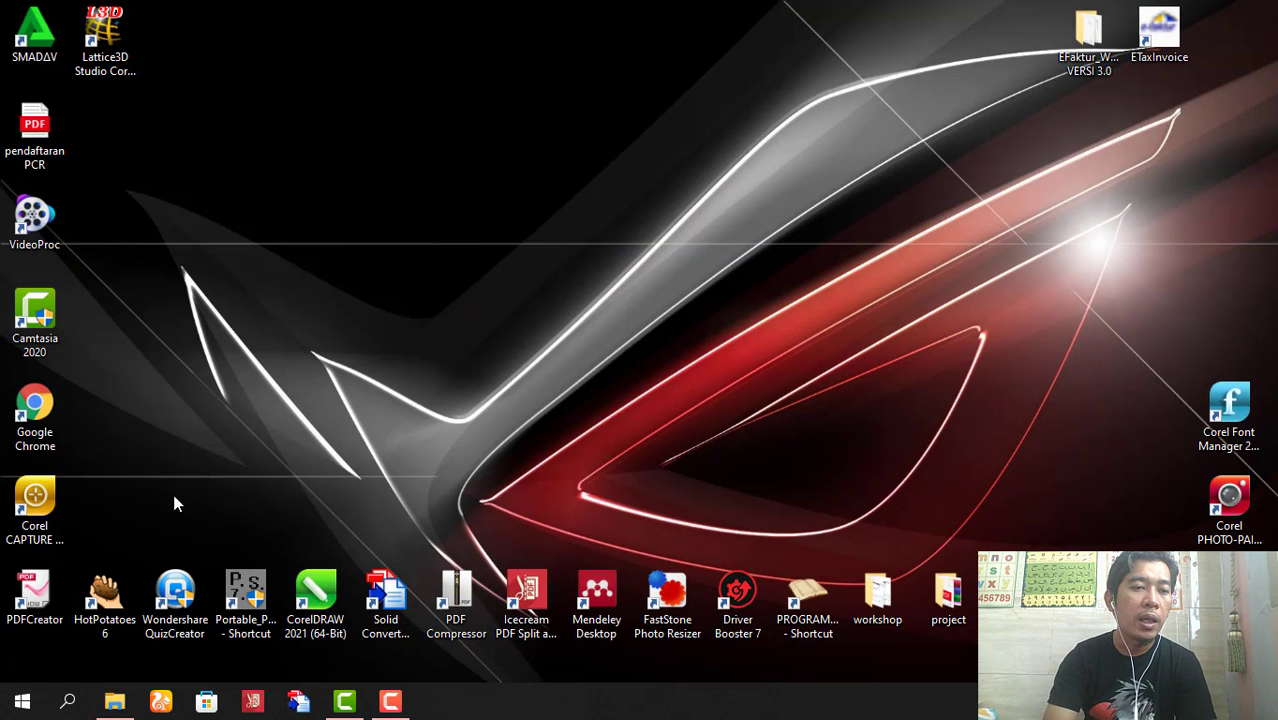
left_click(68, 702)
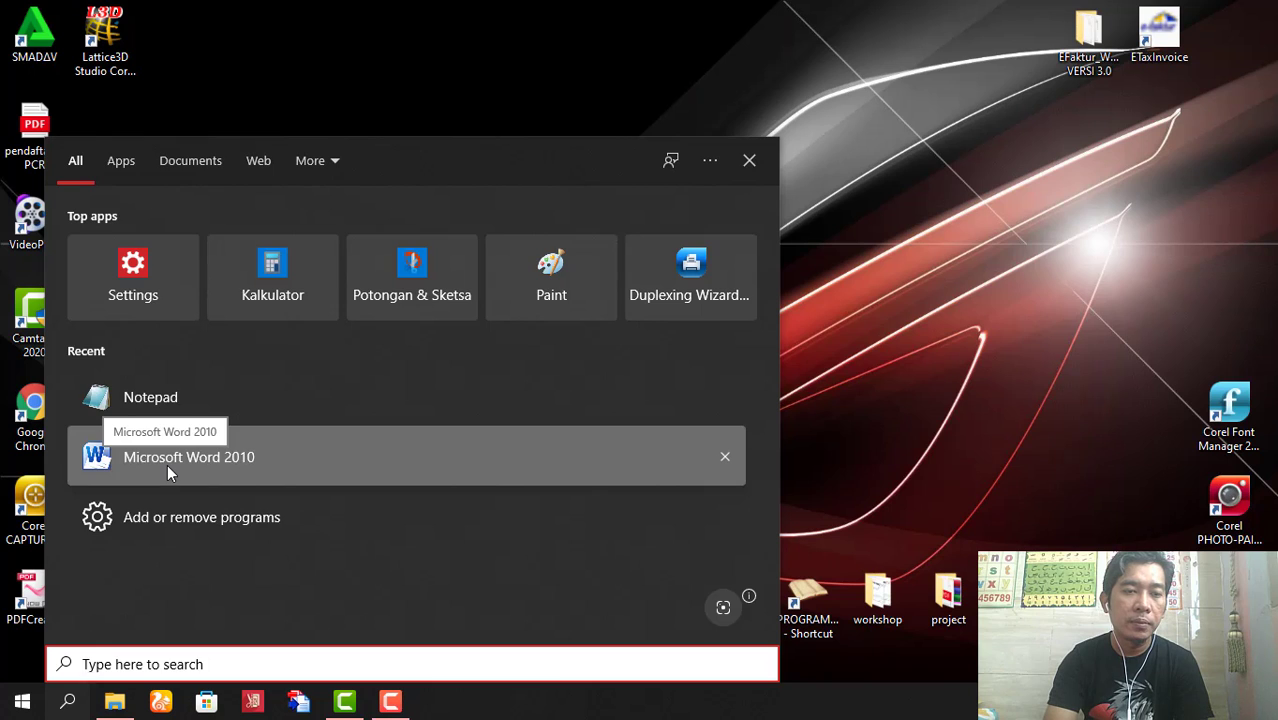
left_click(167, 468)
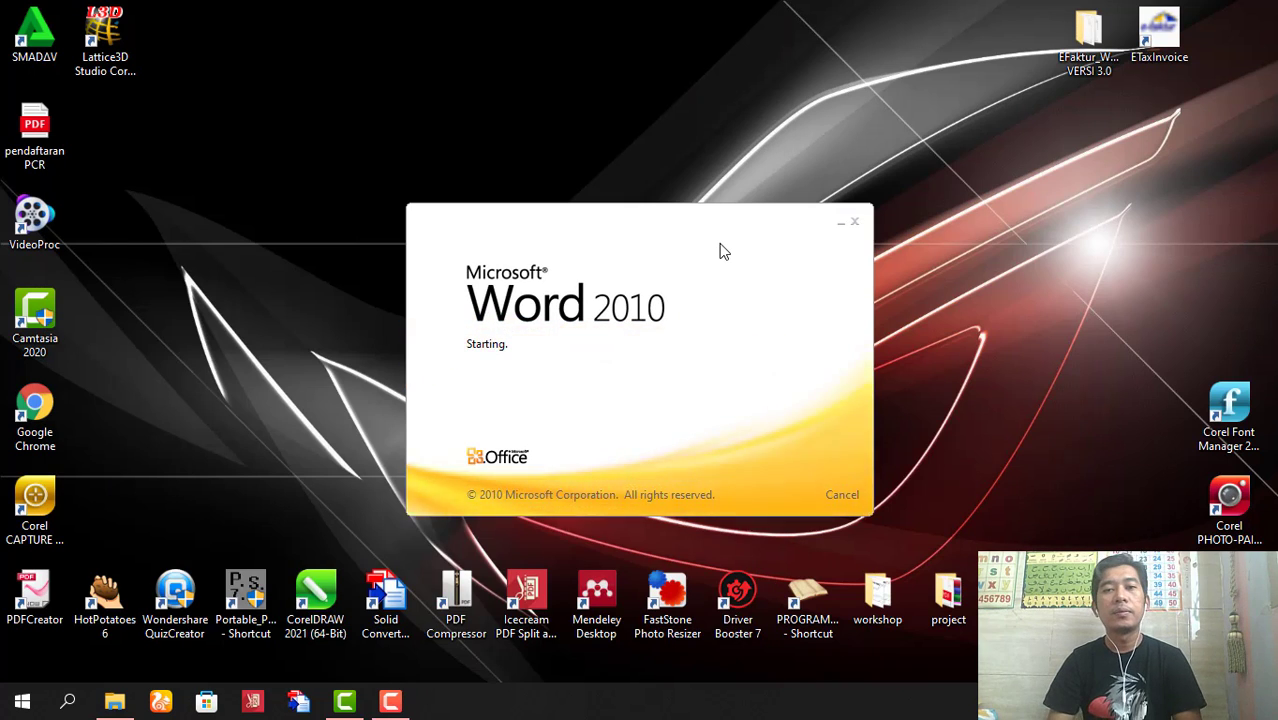